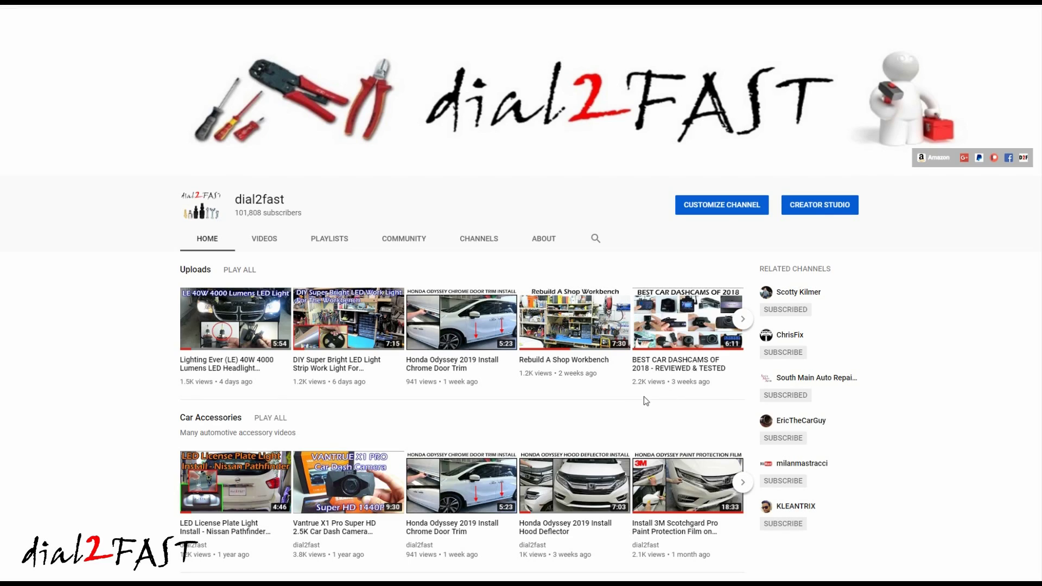
Scroll the dial2fast Home tab past Car Accessories and Car Service & Tools to Car Dash Cameras
{"action": "left_click", "coordinate": [139, 413]}
{"action": "scroll", "coordinate": [139, 413], "scroll_direction": "down", "scroll_amount": 1}
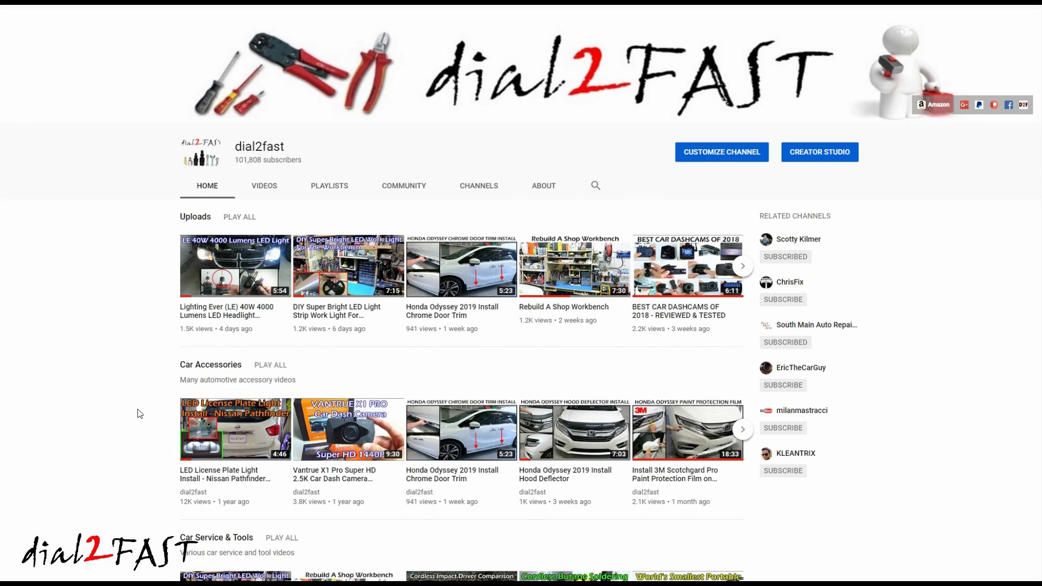
{"action": "scroll", "coordinate": [139, 414], "scroll_direction": "down", "scroll_amount": 1}
{"action": "scroll", "coordinate": [140, 413], "scroll_direction": "down", "scroll_amount": 1}
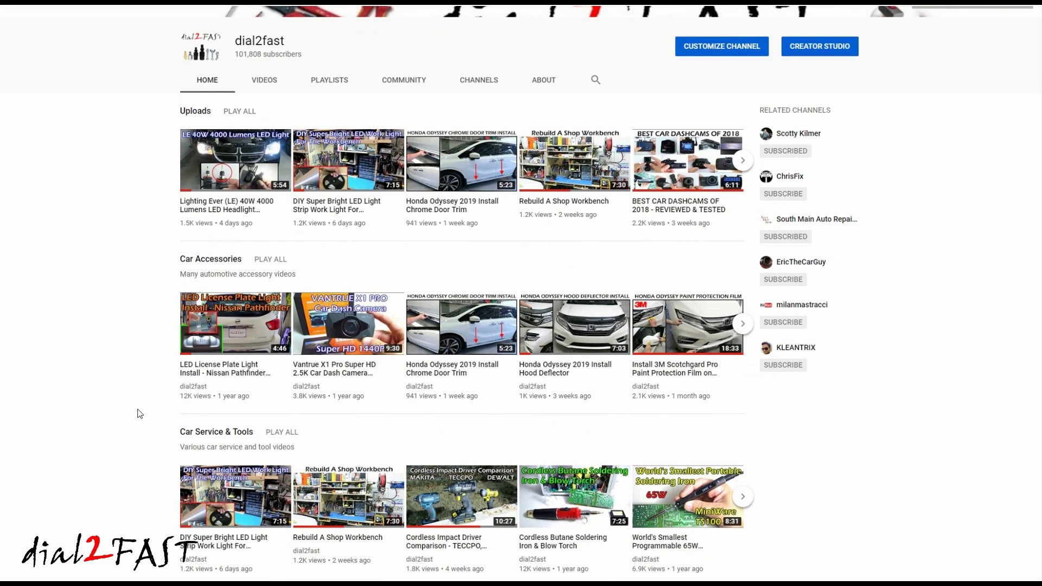
{"action": "scroll", "coordinate": [139, 414], "scroll_direction": "down", "scroll_amount": 1}
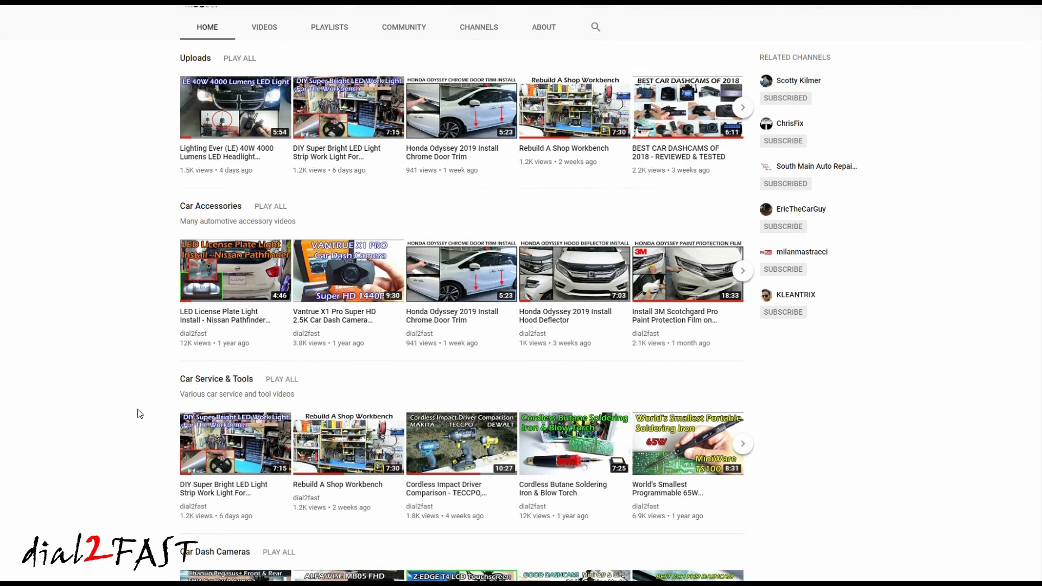
{"action": "scroll", "coordinate": [139, 413], "scroll_direction": "down", "scroll_amount": 1}
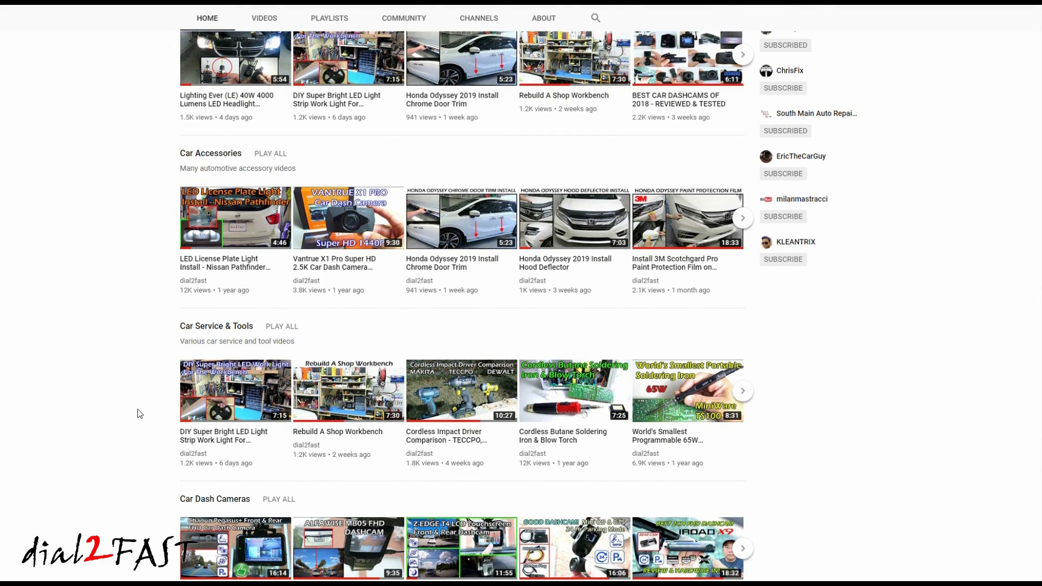
{"action": "scroll", "coordinate": [139, 414], "scroll_direction": "down", "scroll_amount": 1}
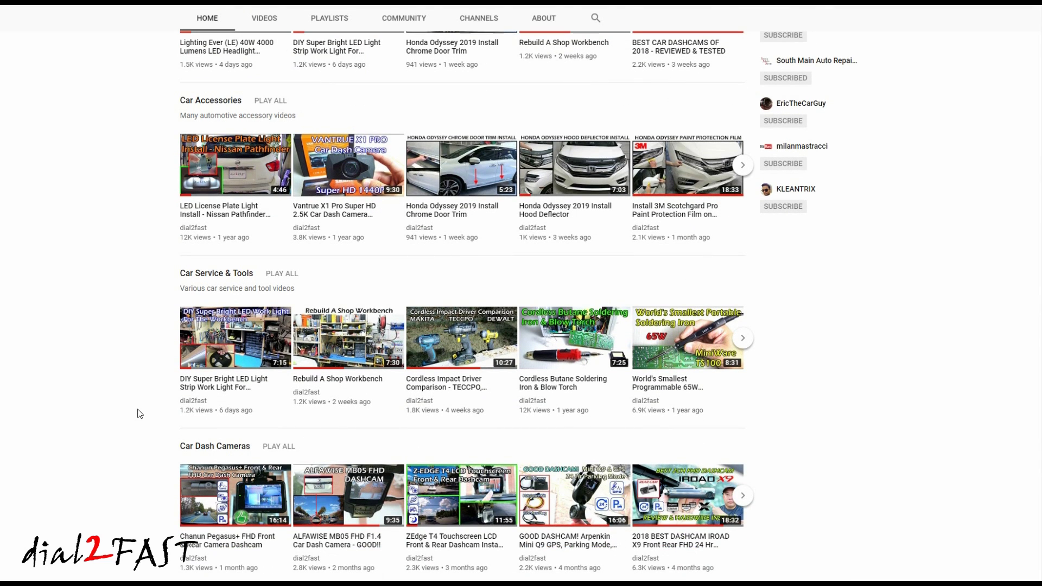
{"action": "scroll", "coordinate": [139, 413], "scroll_direction": "down", "scroll_amount": 1}
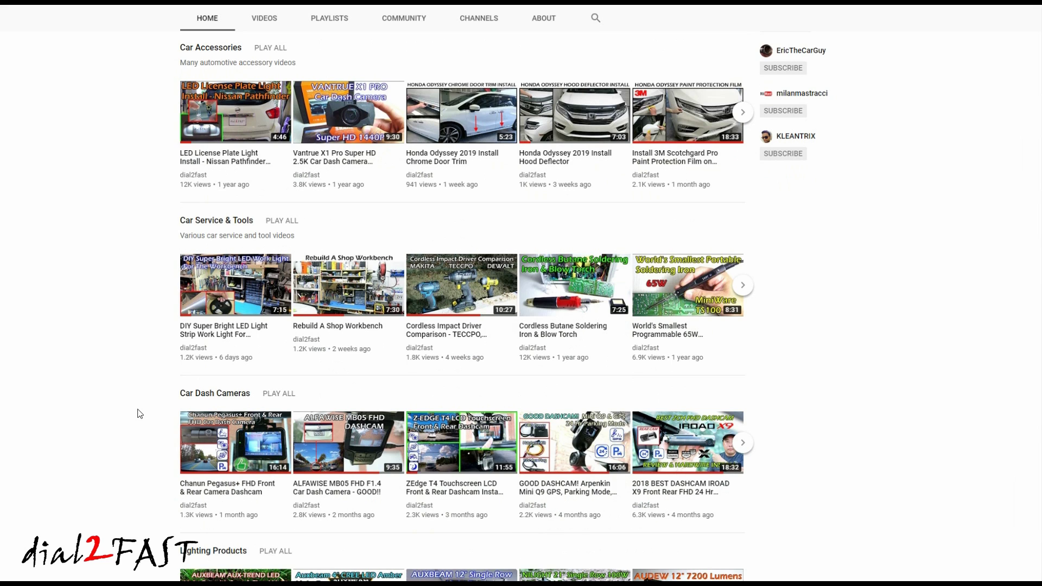
{"action": "scroll", "coordinate": [140, 413], "scroll_direction": "down", "scroll_amount": 1}
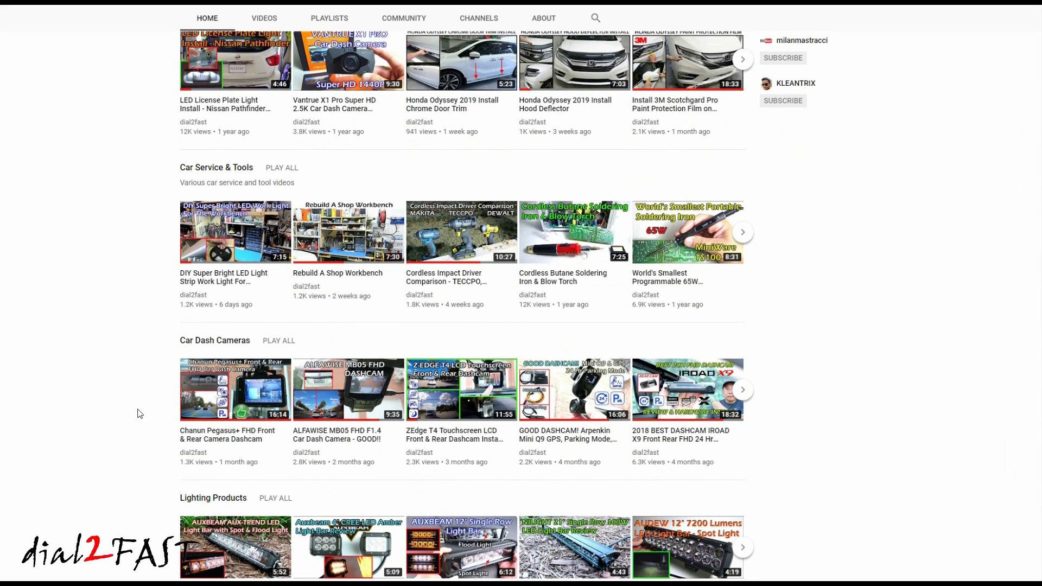
{"action": "scroll", "coordinate": [139, 414], "scroll_direction": "down", "scroll_amount": 1}
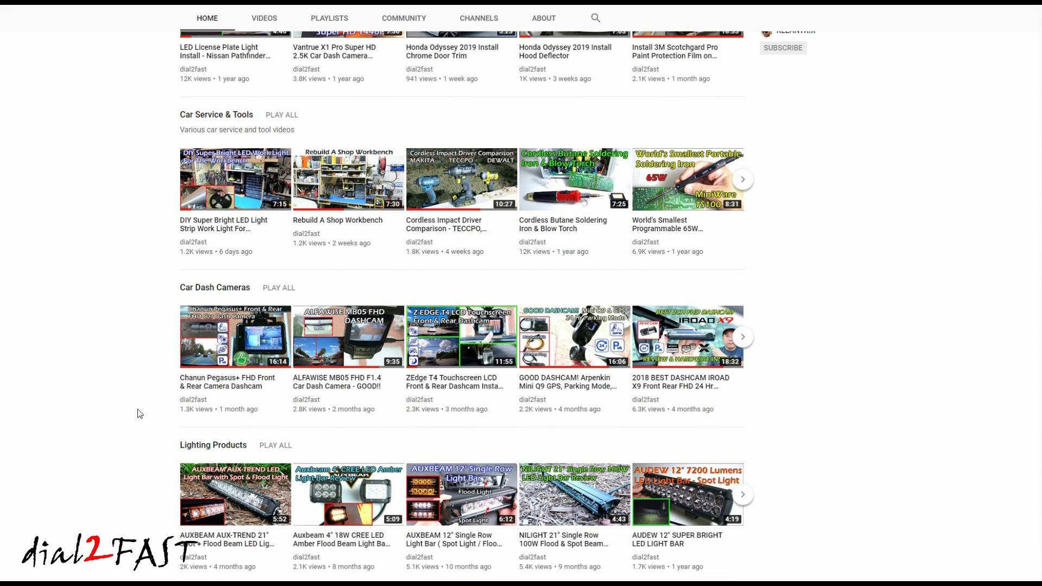
{"action": "scroll", "coordinate": [149, 404], "scroll_direction": "down", "scroll_amount": 1}
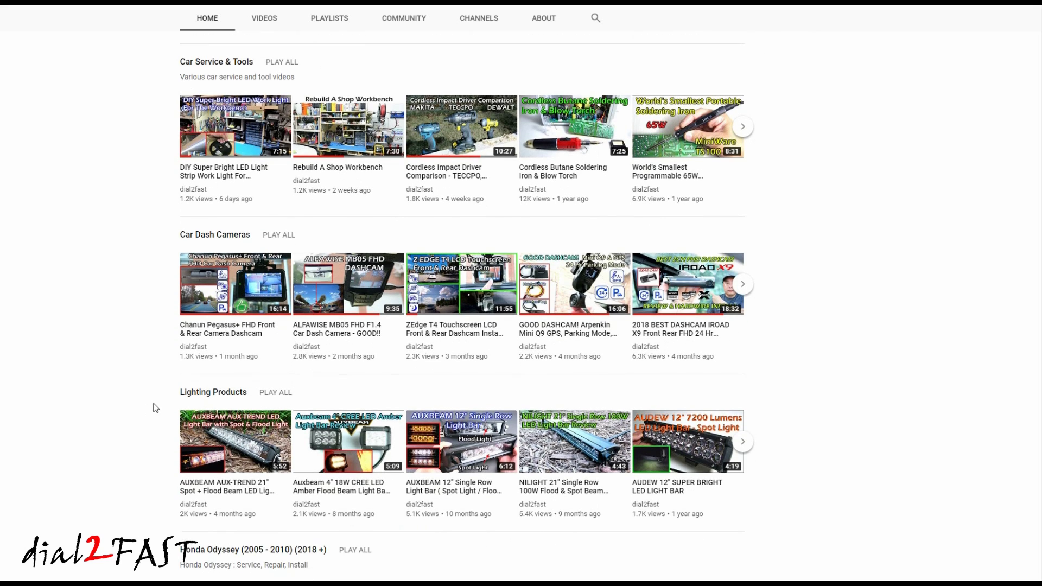
Advance the Car Dash Cameras shelf twice, then scroll the VideoStudio project timeline
{"action": "left_click", "coordinate": [742, 286]}
{"action": "left_click", "coordinate": [741, 285]}
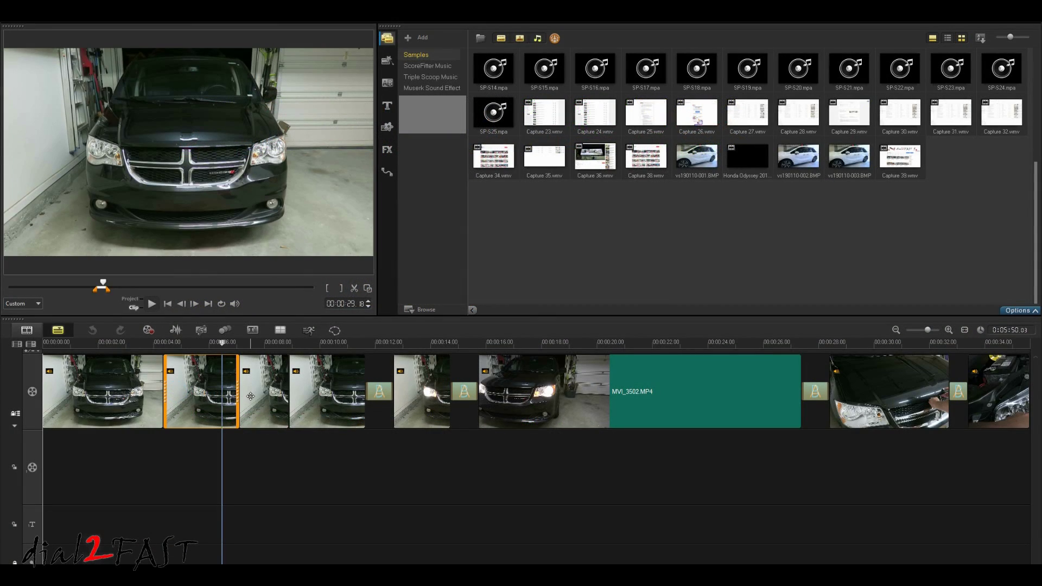
{"action": "scroll", "coordinate": [250, 396], "scroll_direction": "down", "scroll_amount": 2}
{"action": "scroll", "coordinate": [250, 396], "scroll_direction": "down", "scroll_amount": 1}
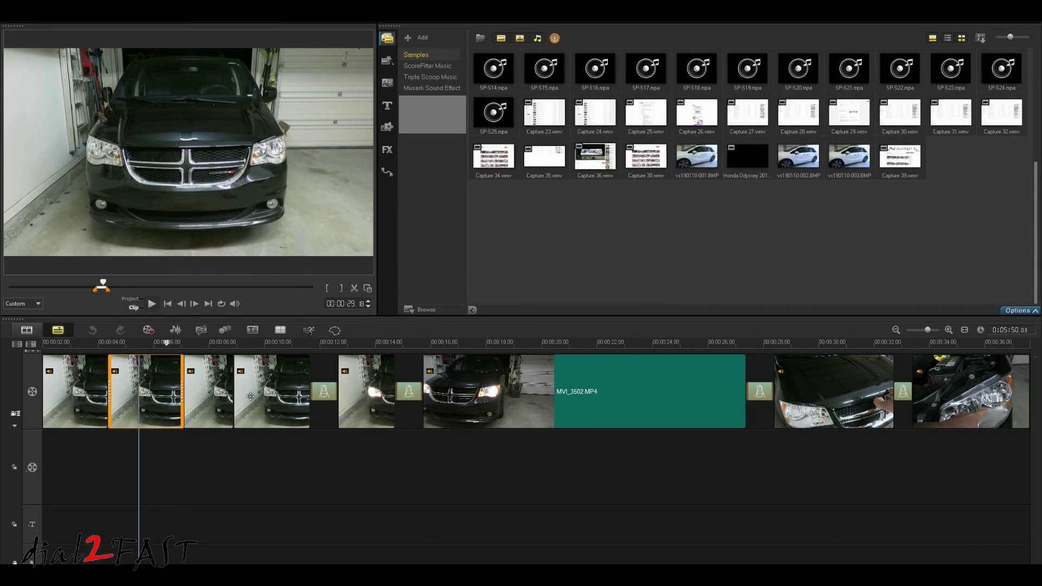
{"action": "scroll", "coordinate": [250, 396], "scroll_direction": "down", "scroll_amount": 1}
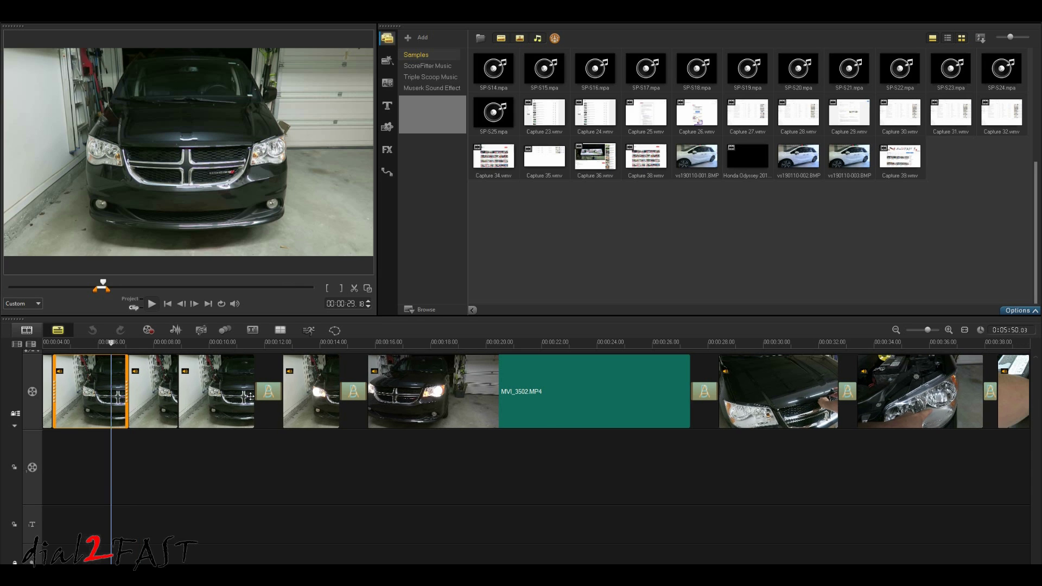
{"action": "scroll", "coordinate": [250, 396], "scroll_direction": "down", "scroll_amount": 1}
Move the playhead through 00:00:21.08, 00:00:25.28 and 00:00:34.01 in MVI_3502.MP4
{"action": "left_click", "coordinate": [494, 344]}
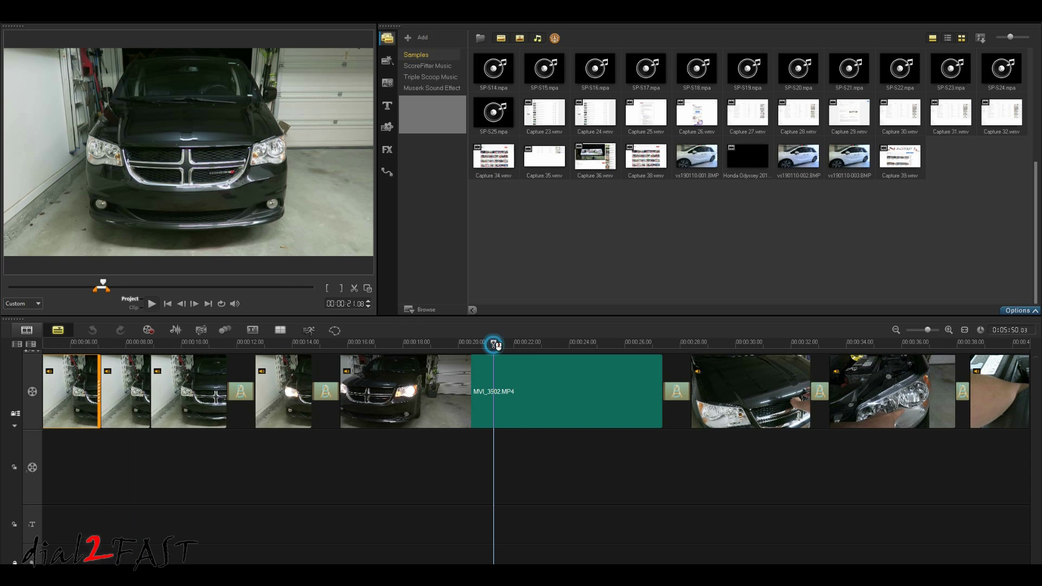
{"action": "left_click", "coordinate": [624, 343]}
{"action": "scroll", "coordinate": [613, 393], "scroll_direction": "down", "scroll_amount": 1}
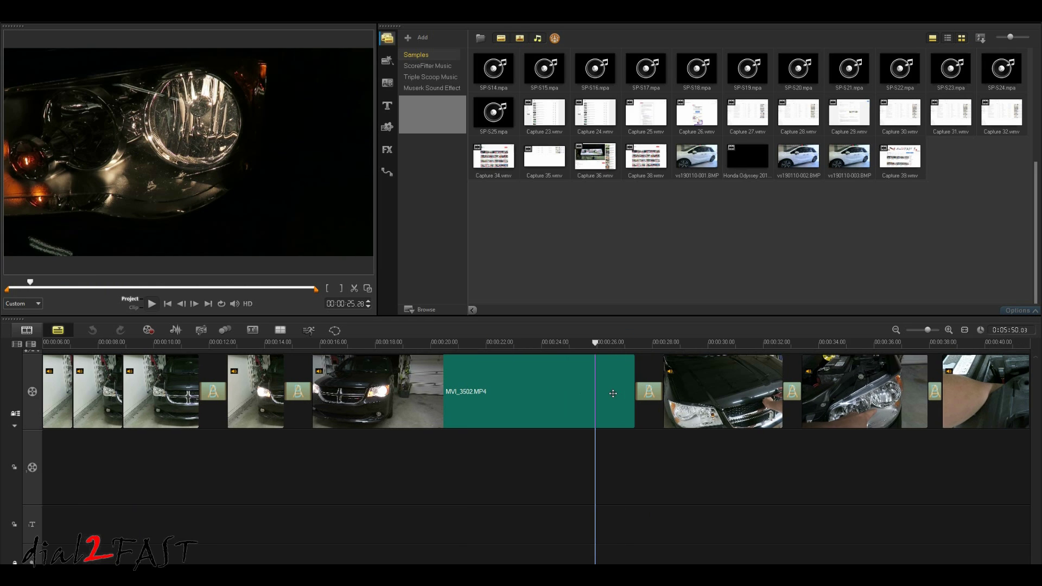
{"action": "scroll", "coordinate": [613, 393], "scroll_direction": "down", "scroll_amount": 2}
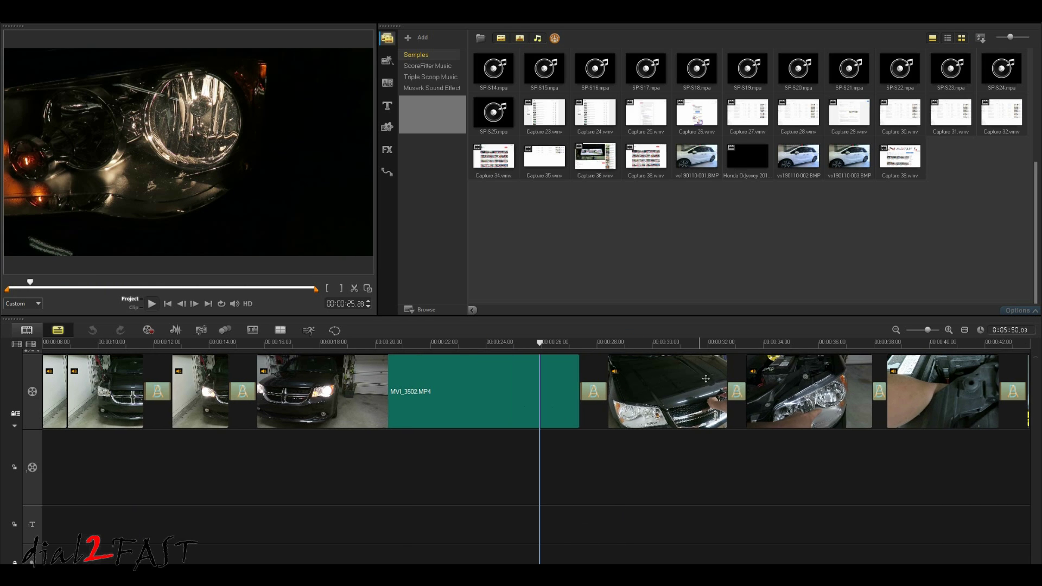
{"action": "left_click", "coordinate": [764, 342]}
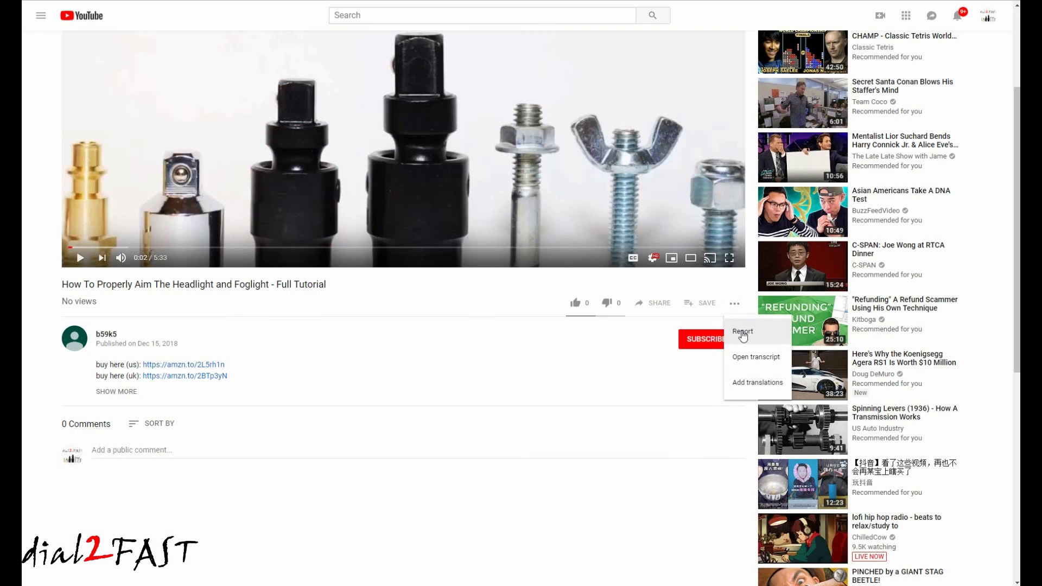
Report the headlight-aiming re-upload under Infringes my rights > Infringes my copyright and continue
{"action": "left_click", "coordinate": [743, 337]}
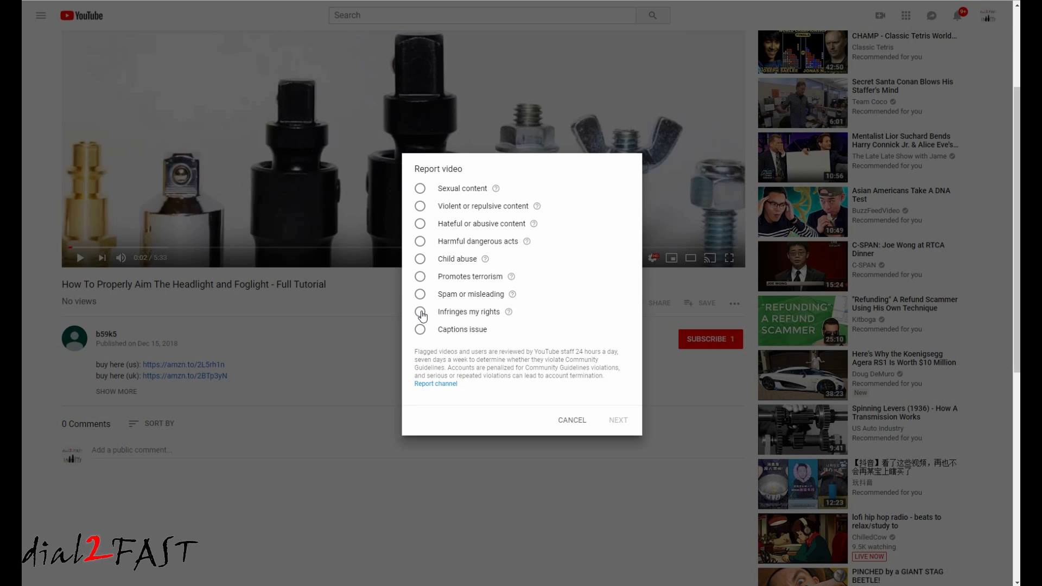
{"action": "left_click", "coordinate": [421, 314]}
{"action": "left_click", "coordinate": [524, 323]}
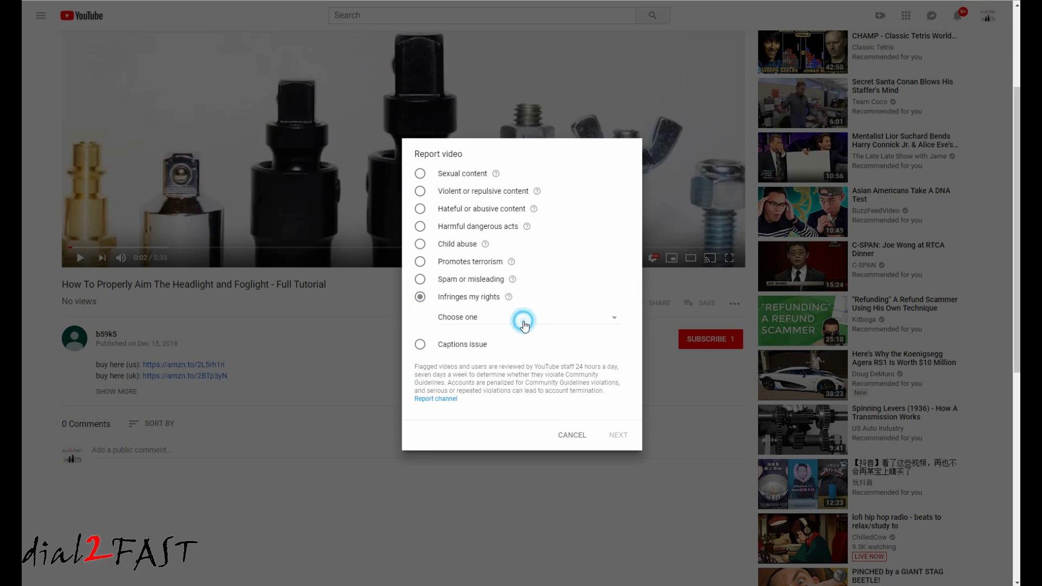
{"action": "left_click", "coordinate": [484, 353]}
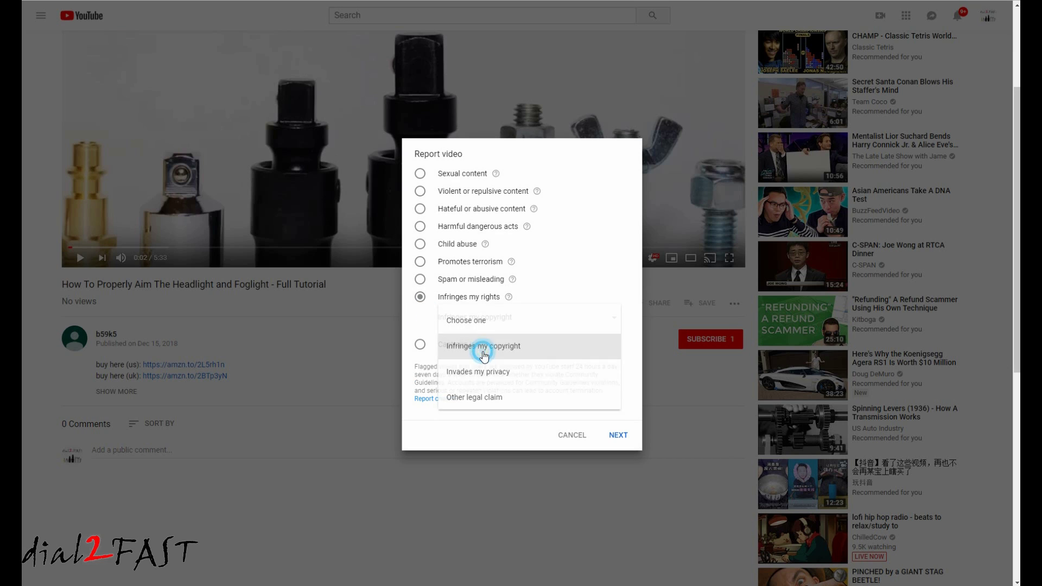
{"action": "left_click", "coordinate": [609, 435]}
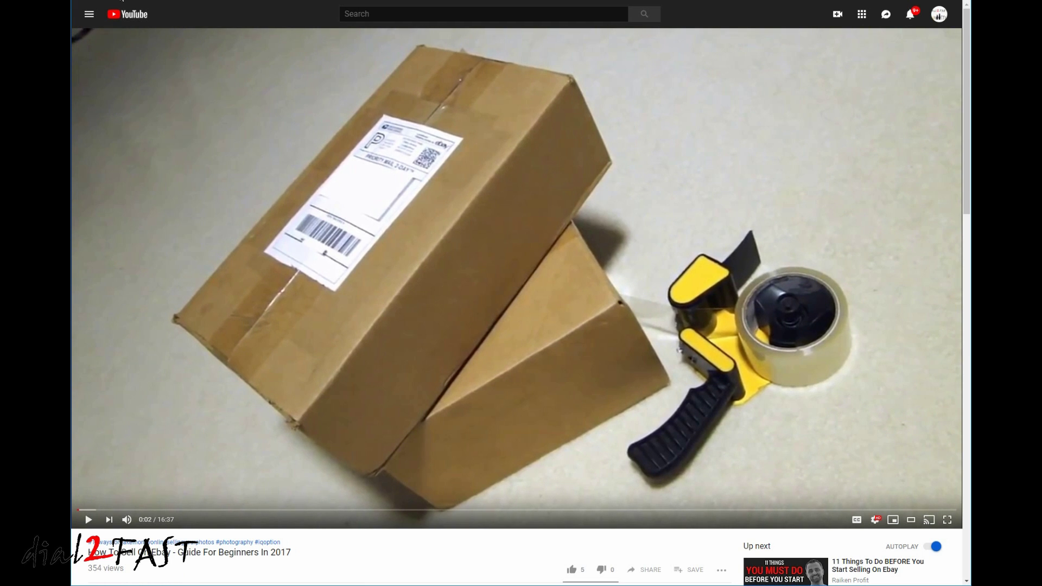
Open the original How To Sell on Ebay - Complete Guide from the match and scroll its watch page
{"action": "key", "text": "ctrl+w"}
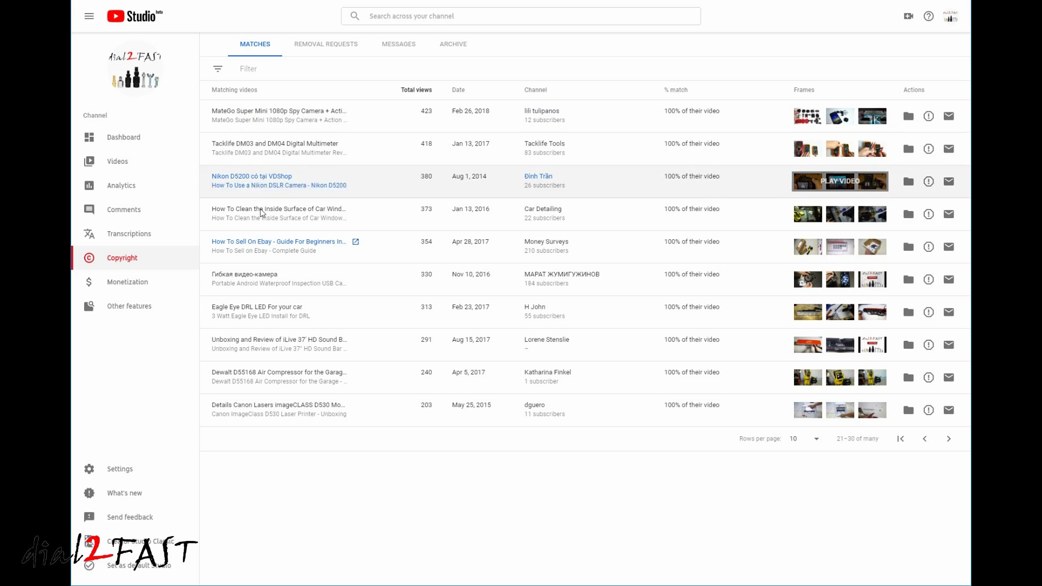
{"action": "left_click", "coordinate": [268, 251]}
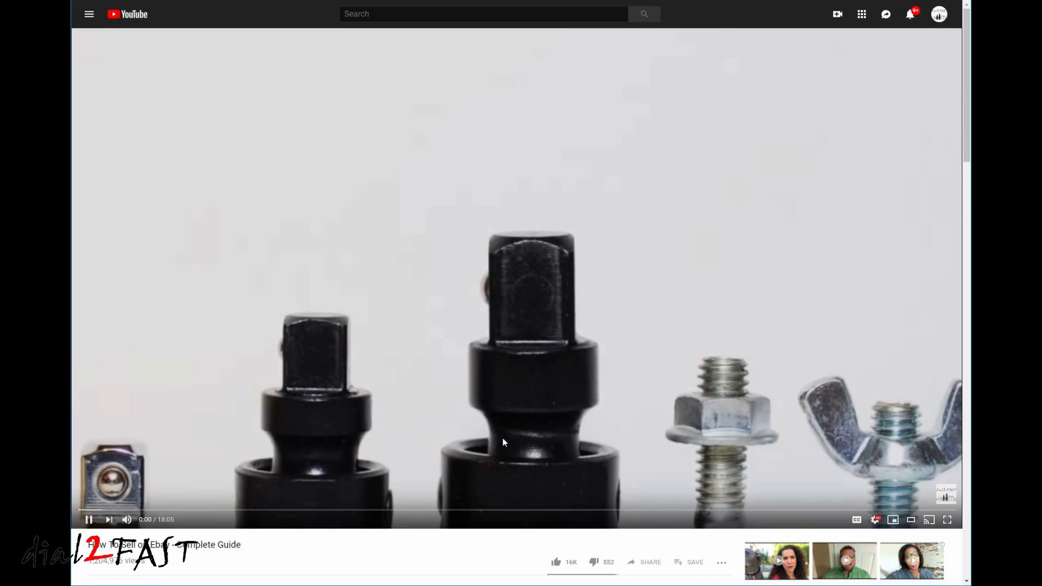
{"action": "scroll", "coordinate": [596, 411], "scroll_direction": "down", "scroll_amount": 4}
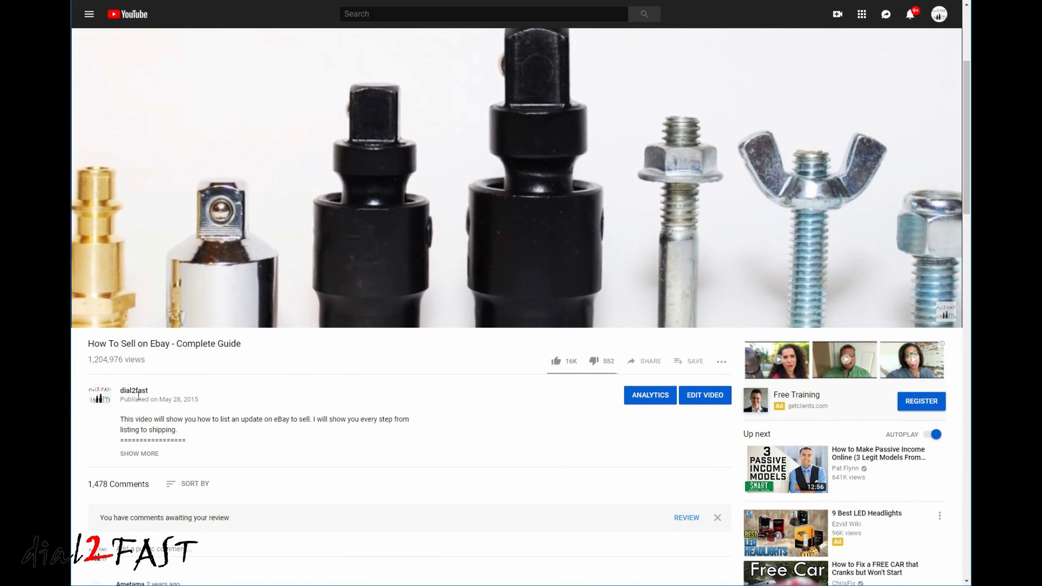
{"action": "scroll", "coordinate": [202, 410], "scroll_direction": "up", "scroll_amount": 2}
{"action": "scroll", "coordinate": [202, 409], "scroll_direction": "up", "scroll_amount": 2}
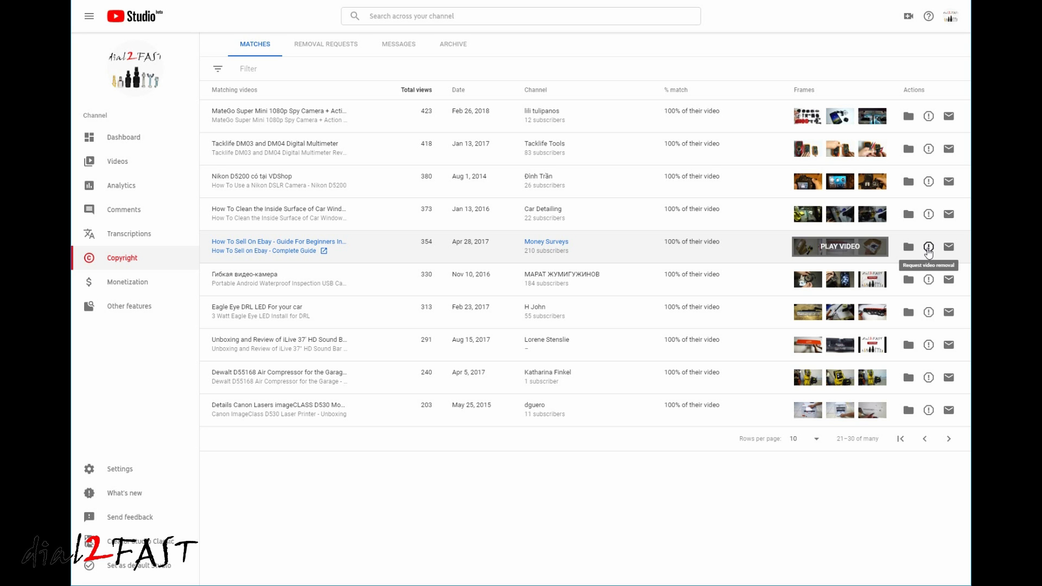
Choose the How To Sell On Ebay match and start a video removal request for it
{"action": "left_click", "coordinate": [929, 251]}
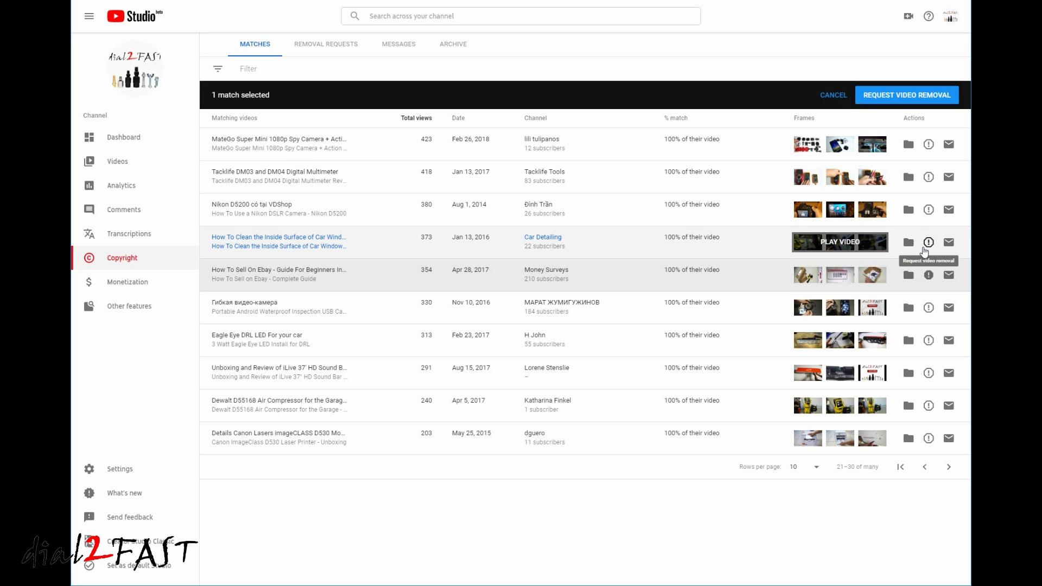
{"action": "left_click", "coordinate": [901, 99]}
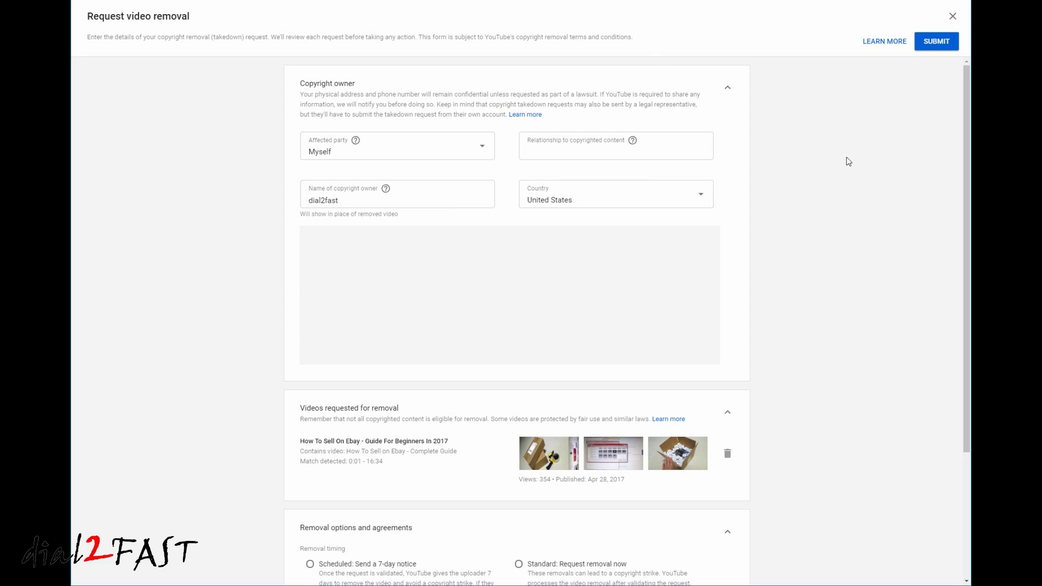
Enter 'I am the original creator of this video' as the relationship and choose Standard: Request removal now
{"action": "left_click", "coordinate": [616, 150]}
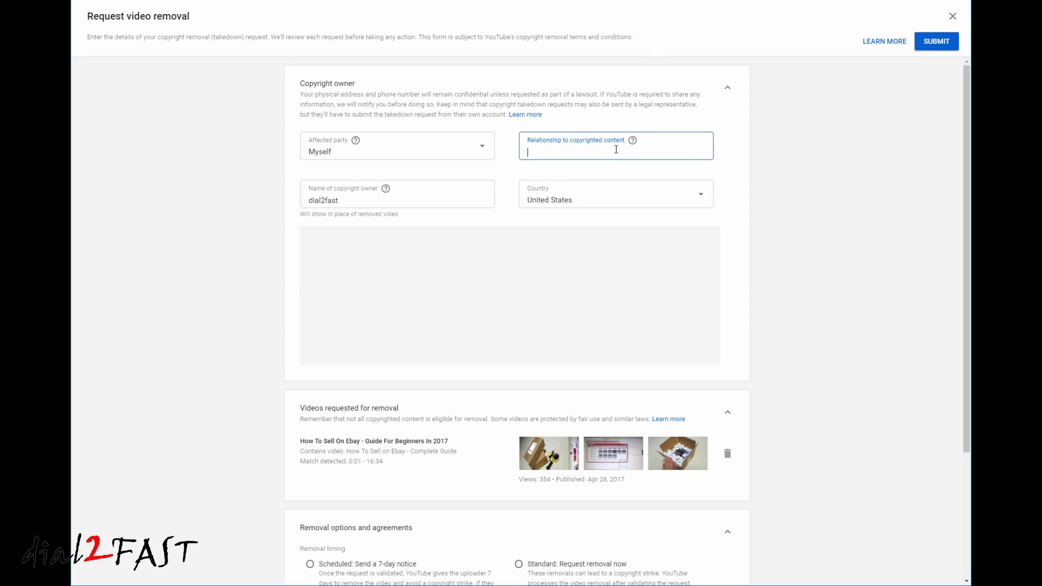
{"action": "type", "text": "I am the original"}
{"action": "type", "text": "creator of this video"}
{"action": "scroll", "coordinate": [859, 394], "scroll_direction": "down", "scroll_amount": 3}
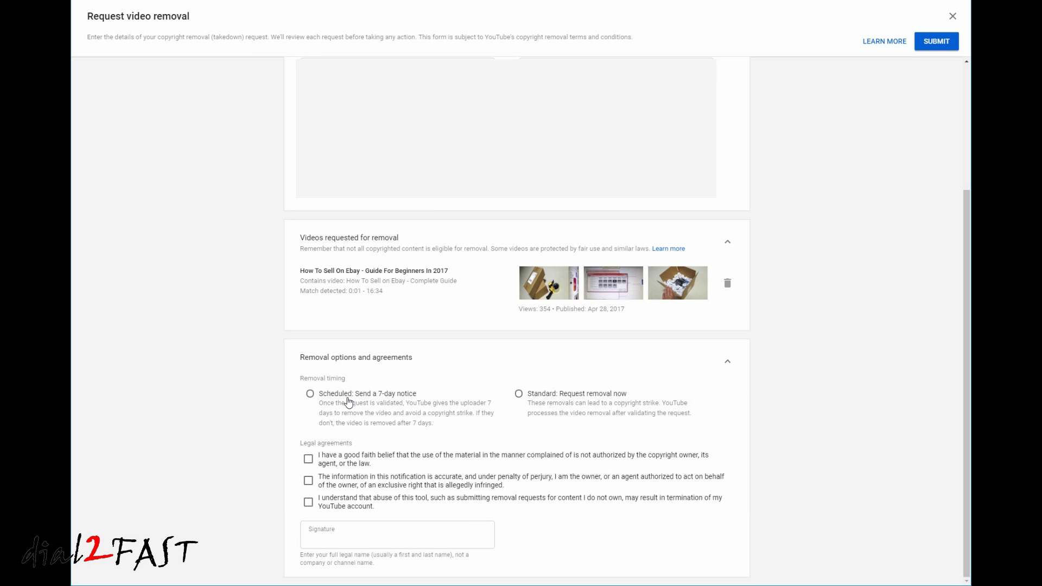
{"action": "left_click", "coordinate": [518, 395]}
Accept the three legal agreements, add the signature, and submit the takedown
{"action": "left_click", "coordinate": [308, 459]}
{"action": "left_click", "coordinate": [308, 480]}
{"action": "left_click", "coordinate": [309, 500]}
{"action": "left_click", "coordinate": [320, 543]}
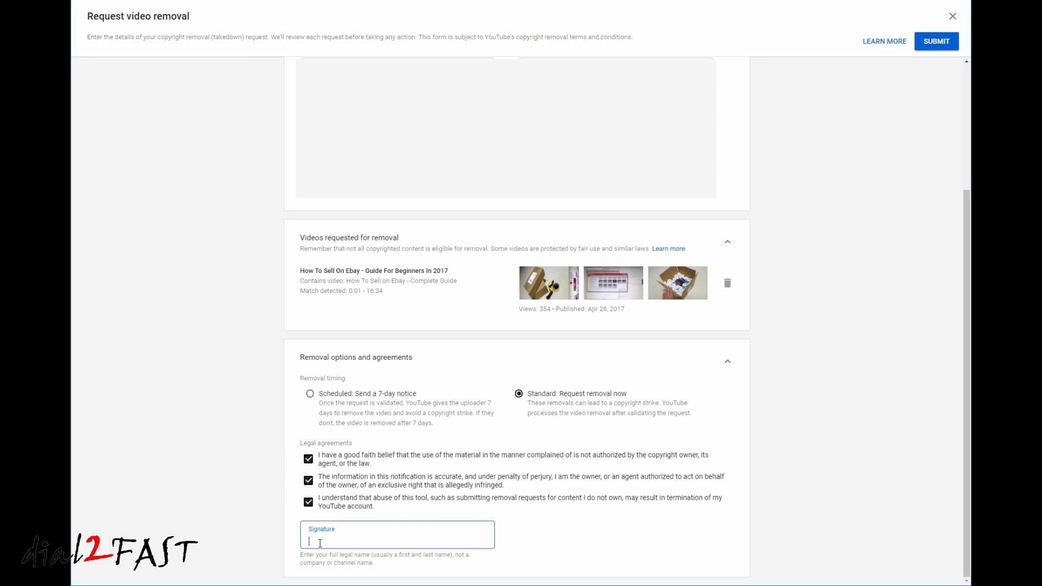
{"action": "scroll", "coordinate": [321, 543], "scroll_direction": "up", "scroll_amount": 4}
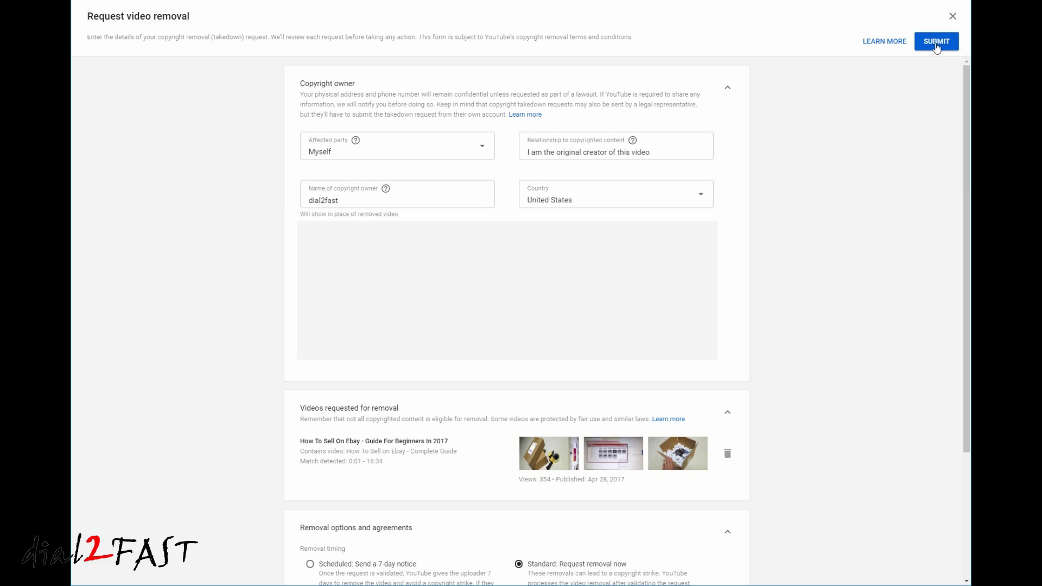
{"action": "left_click", "coordinate": [937, 47]}
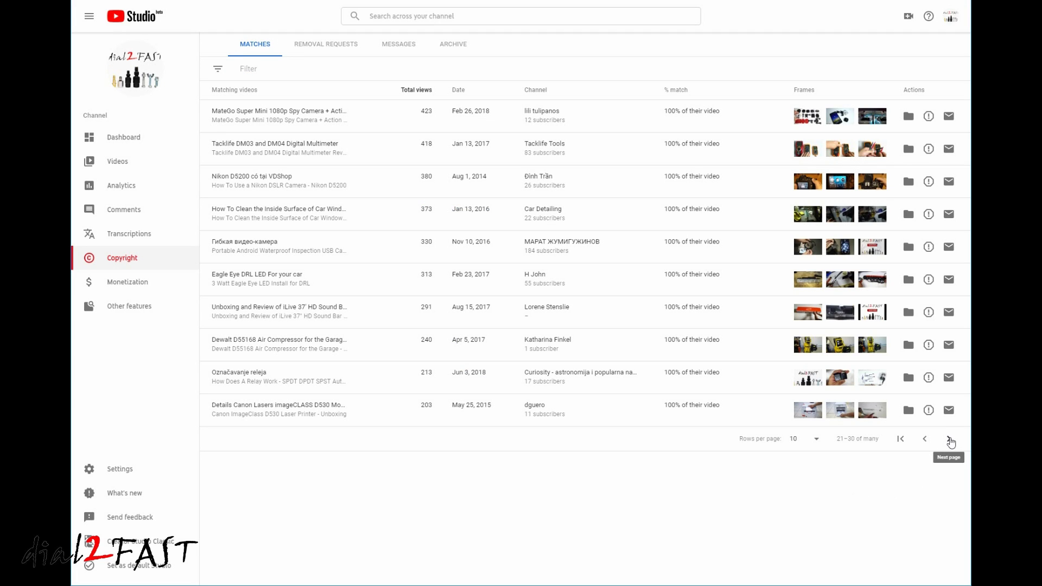
Page forward five times through the Copyright Match results
{"action": "left_click", "coordinate": [949, 439]}
{"action": "left_click", "coordinate": [950, 439]}
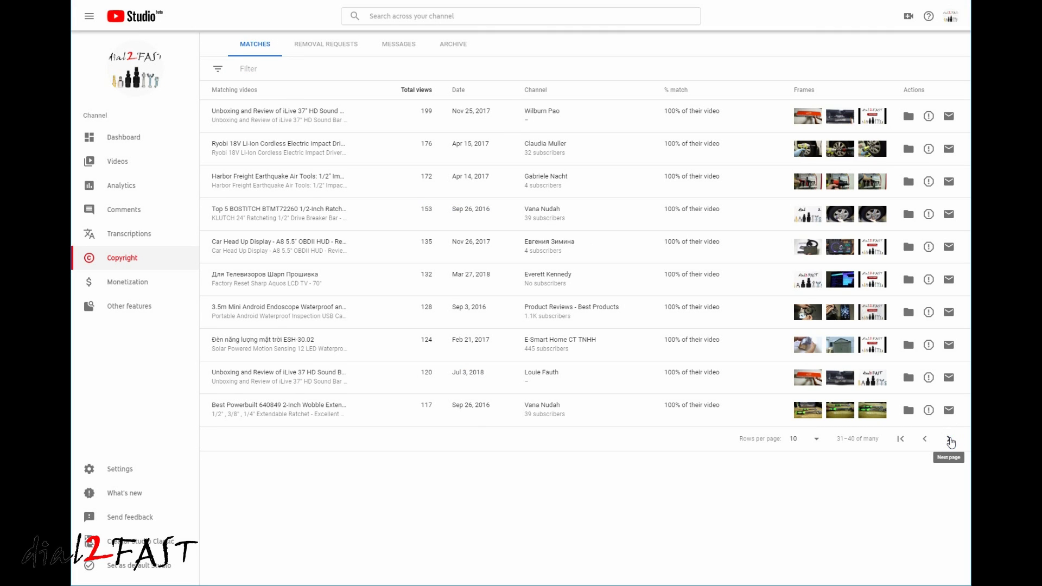
{"action": "left_click", "coordinate": [949, 439]}
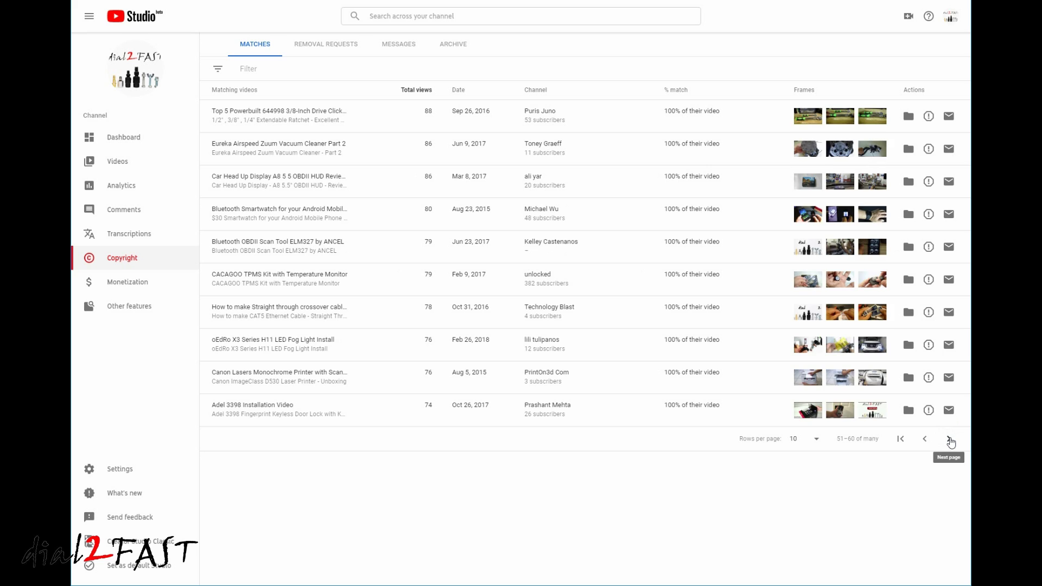
{"action": "left_click", "coordinate": [949, 439]}
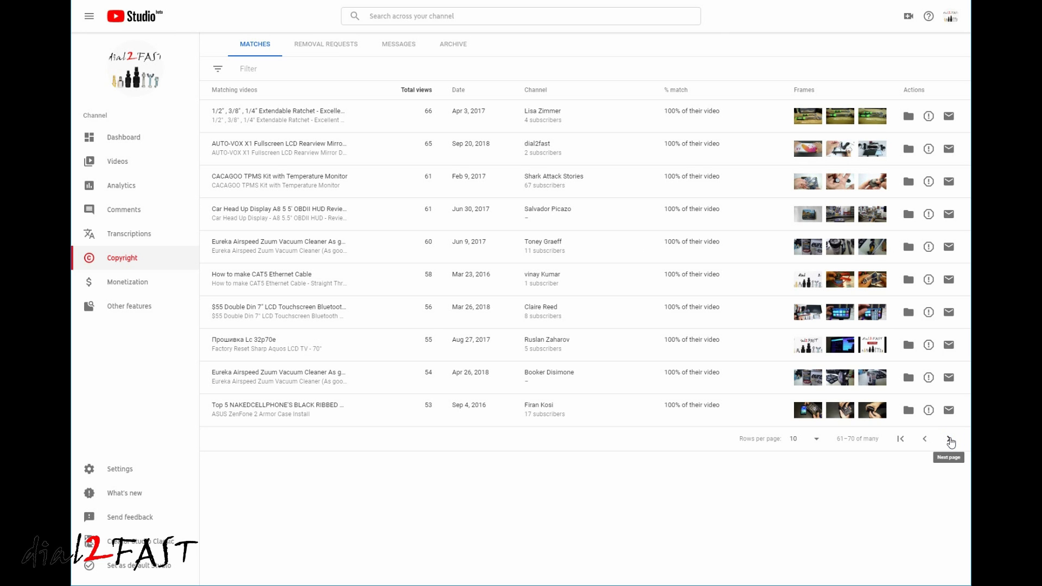
{"action": "left_click", "coordinate": [949, 439]}
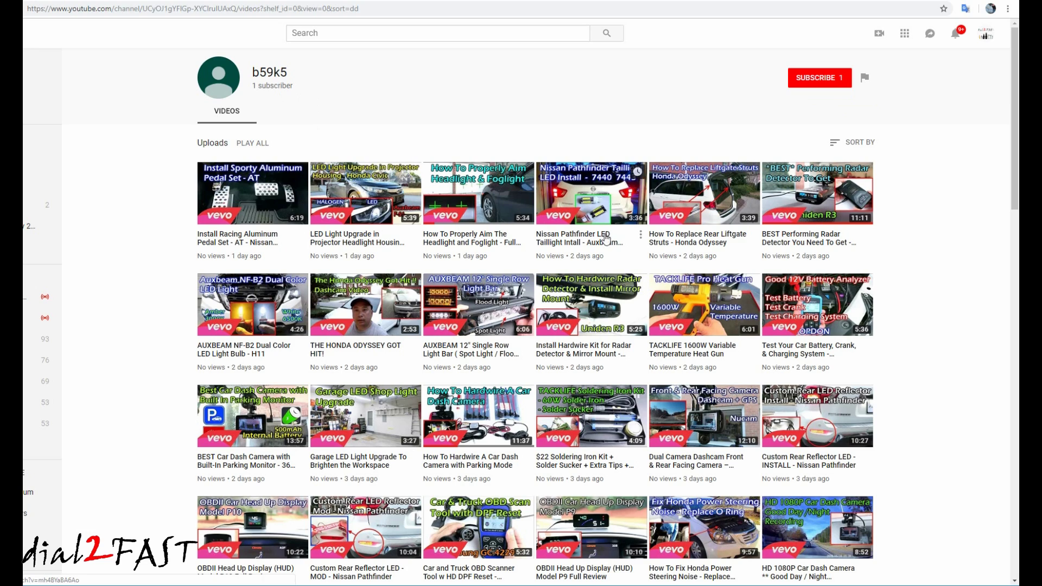
Scroll through the b59k5 channel's Videos grid of copied car tutorials
{"action": "scroll", "coordinate": [561, 280], "scroll_direction": "down", "scroll_amount": 4}
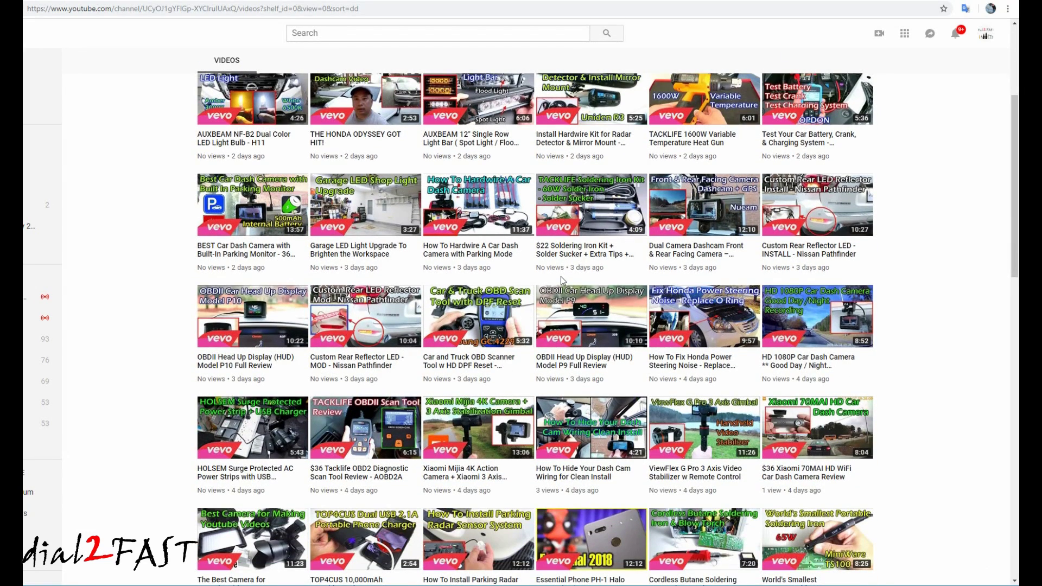
{"action": "scroll", "coordinate": [561, 280], "scroll_direction": "down", "scroll_amount": 2}
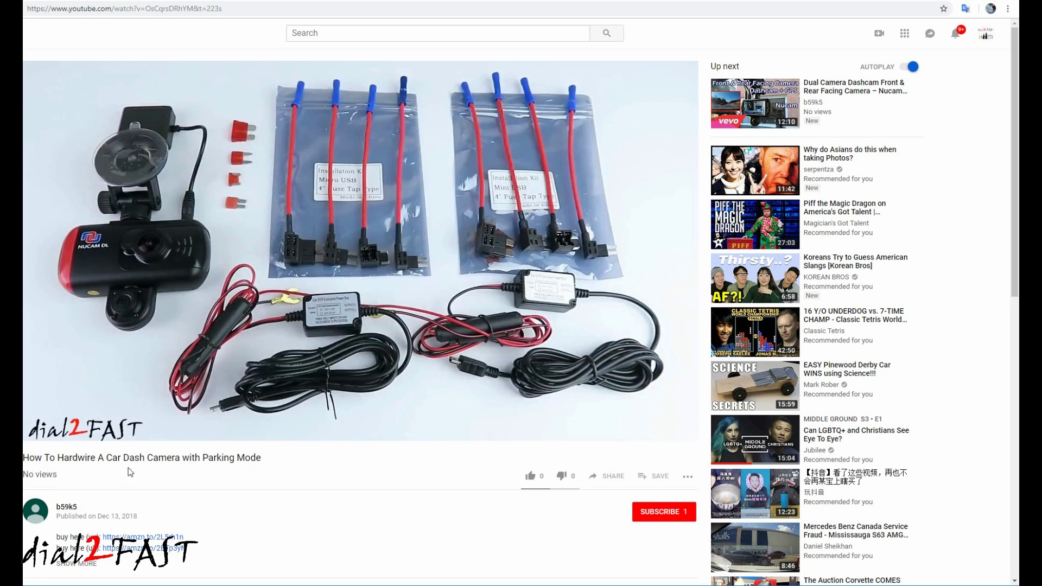
{"action": "mouse_move", "coordinate": [331, 324]}
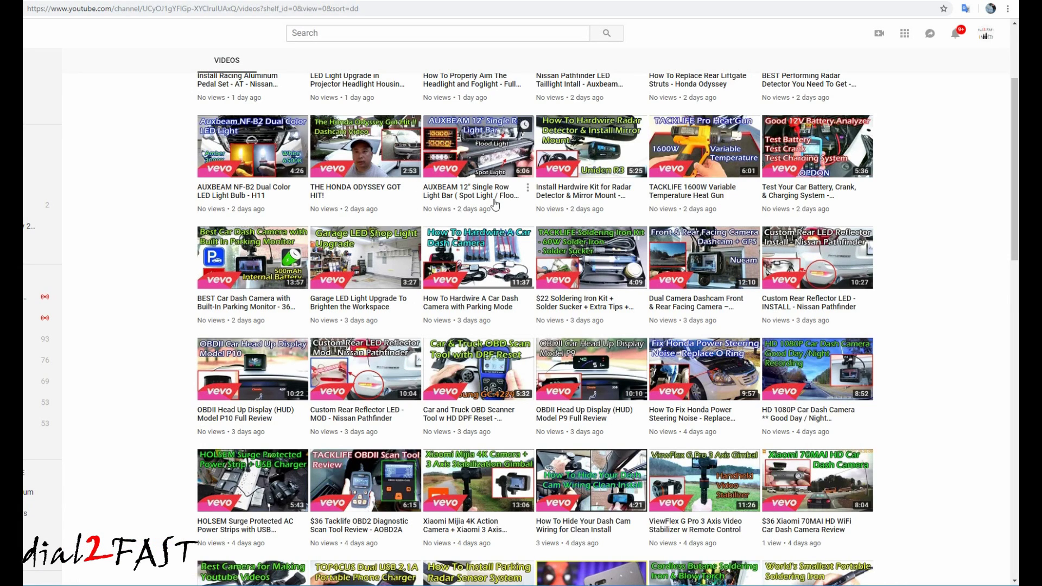
{"action": "scroll", "coordinate": [493, 204], "scroll_direction": "up", "scroll_amount": 1}
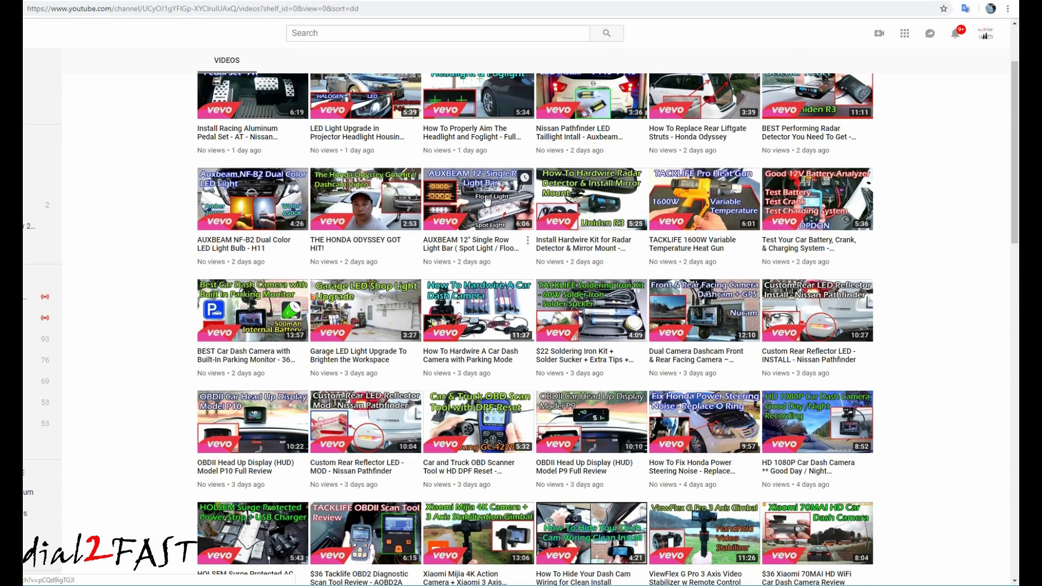
{"action": "scroll", "coordinate": [487, 200], "scroll_direction": "down", "scroll_amount": 2}
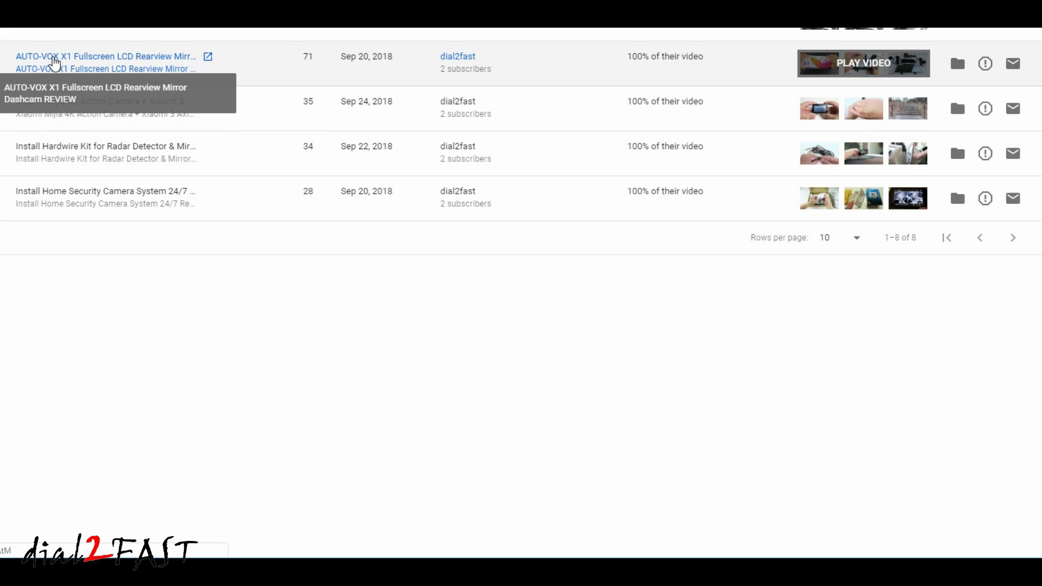
Open the AUTO-VOX X1 rearview mirror dashcam review from the matches and start playback
{"action": "left_click", "coordinate": [54, 61]}
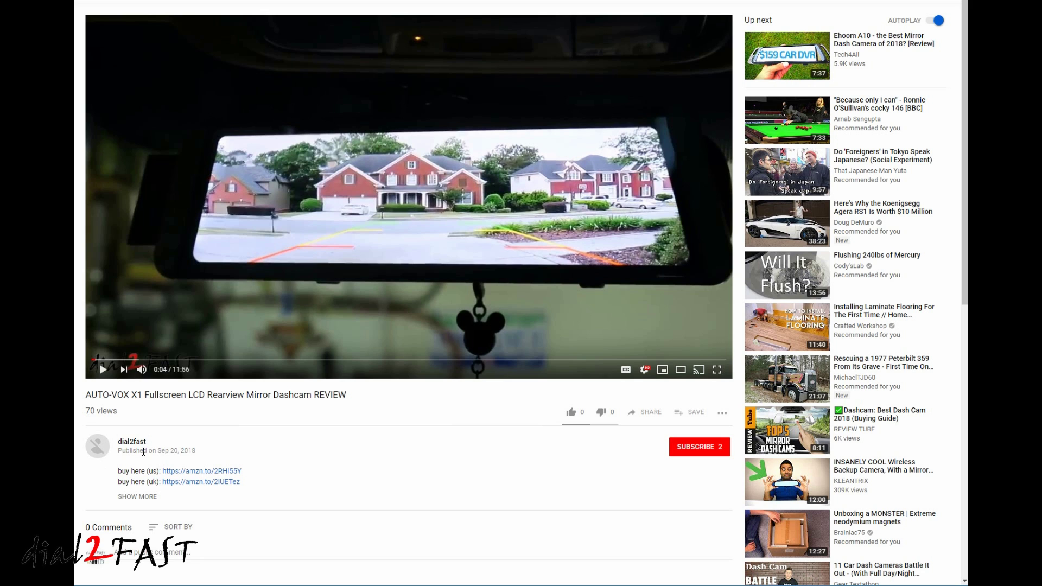
{"action": "left_click", "coordinate": [103, 369]}
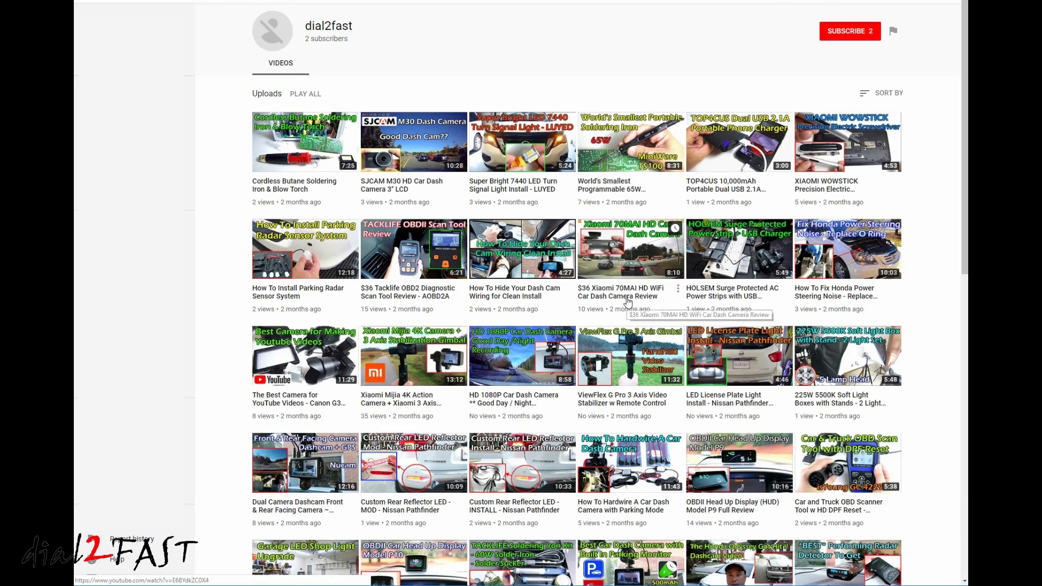
Scroll down the copycat channel's upload grid and back up
{"action": "scroll", "coordinate": [628, 303], "scroll_direction": "down", "scroll_amount": 3}
{"action": "scroll", "coordinate": [628, 302], "scroll_direction": "down", "scroll_amount": 6}
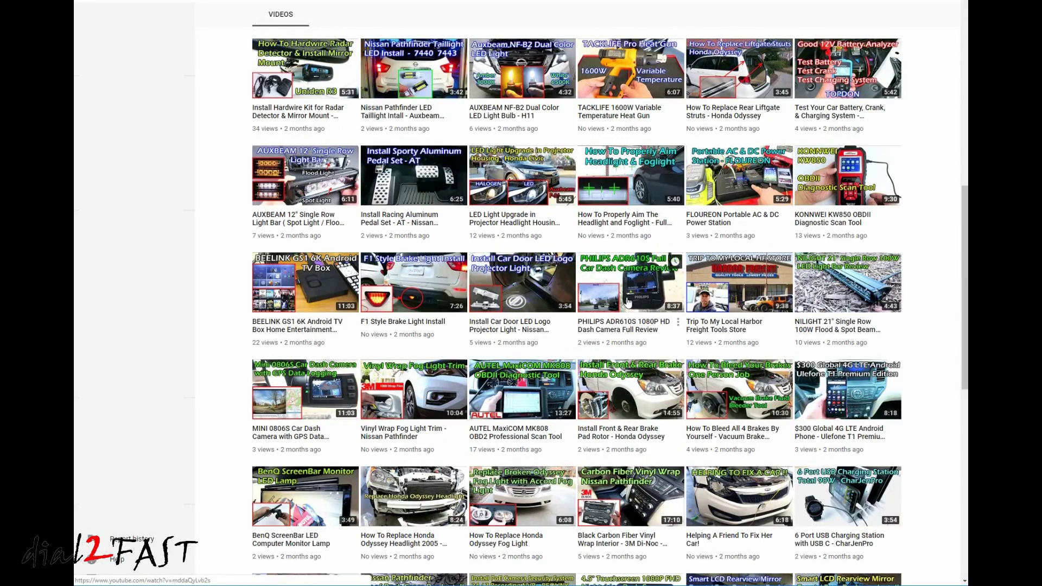
{"action": "scroll", "coordinate": [628, 302], "scroll_direction": "down", "scroll_amount": 2}
{"action": "scroll", "coordinate": [628, 303], "scroll_direction": "up", "scroll_amount": 15}
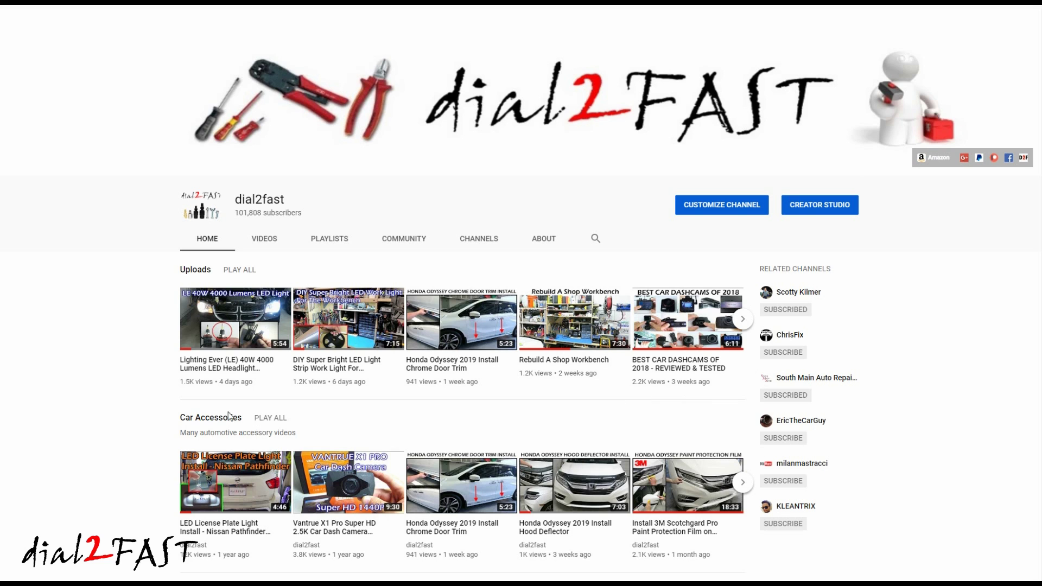
{"action": "left_click", "coordinate": [140, 414]}
{"action": "scroll", "coordinate": [139, 414], "scroll_direction": "down", "scroll_amount": 2}
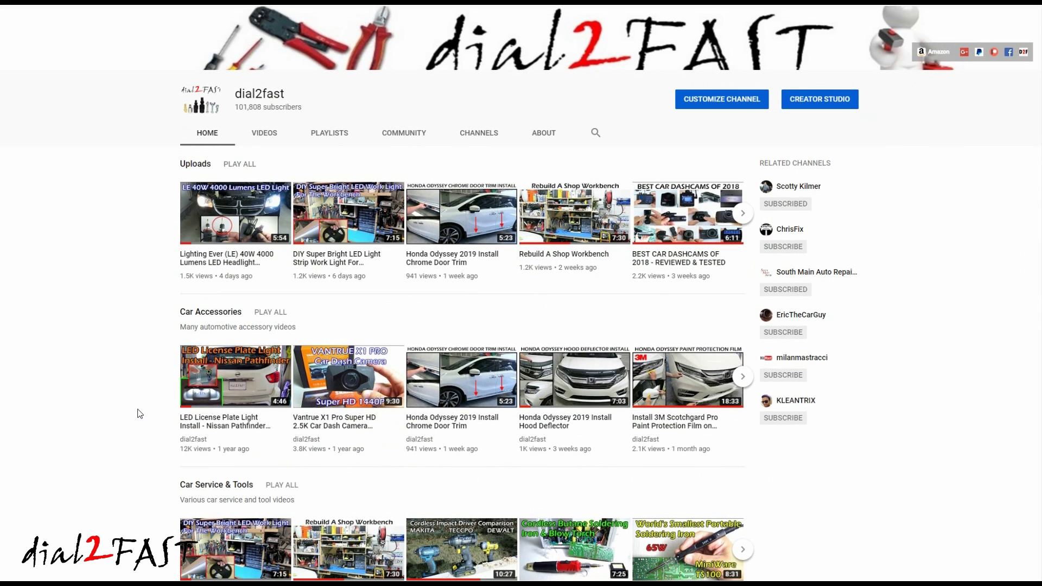
{"action": "scroll", "coordinate": [139, 414], "scroll_direction": "down", "scroll_amount": 1}
{"action": "scroll", "coordinate": [139, 414], "scroll_direction": "down", "scroll_amount": 1}
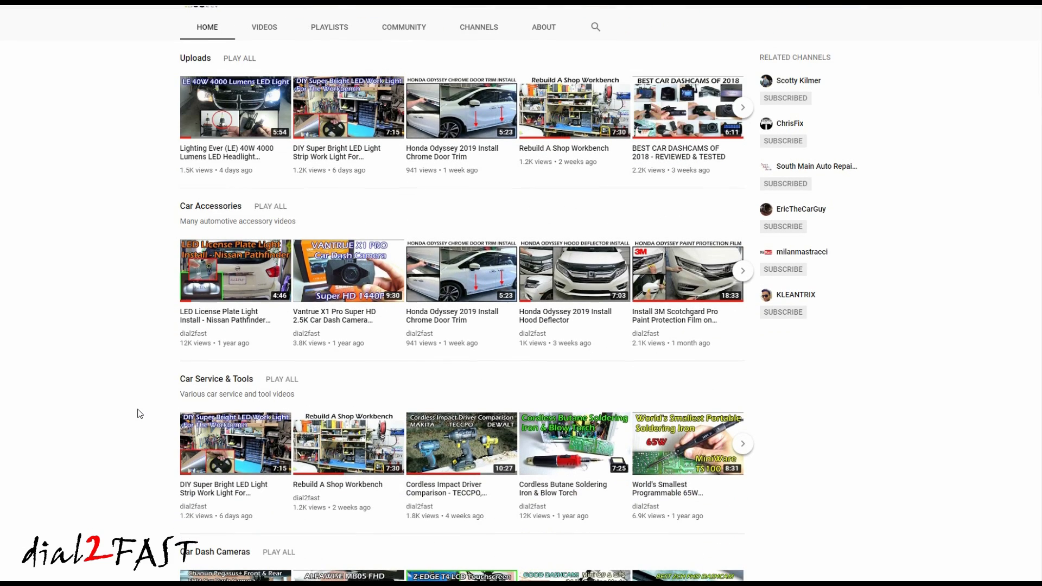
{"action": "scroll", "coordinate": [140, 414], "scroll_direction": "down", "scroll_amount": 1}
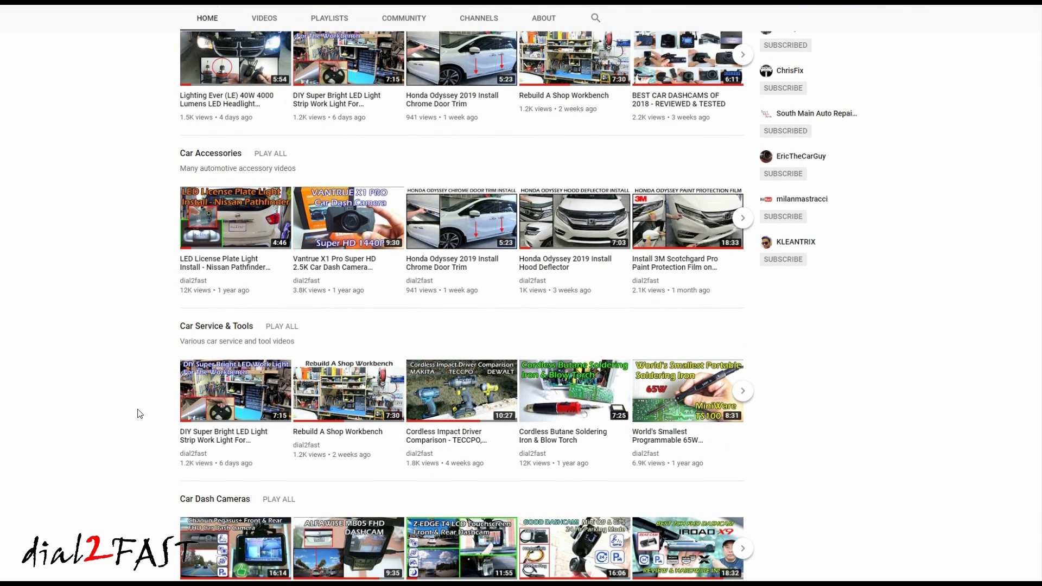